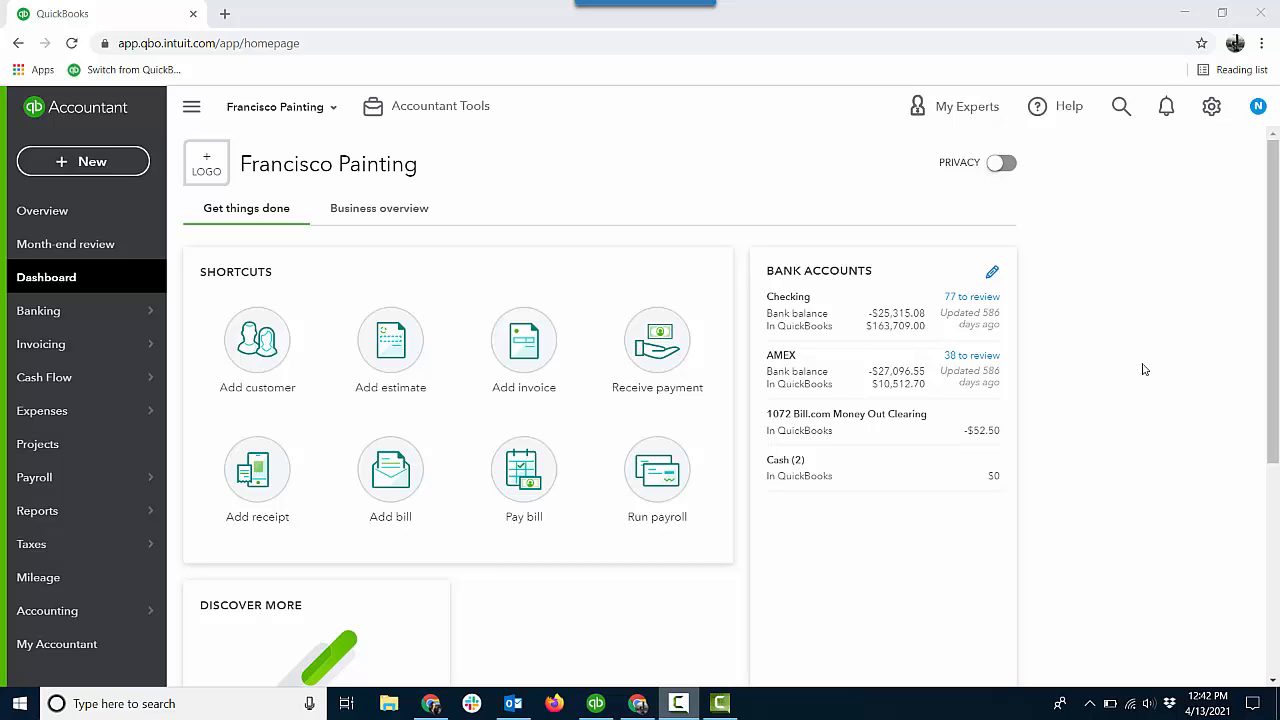
Examine the billable expense options under Bills and expenses in the company's expense settings, then close the settings.
click(1208, 112)
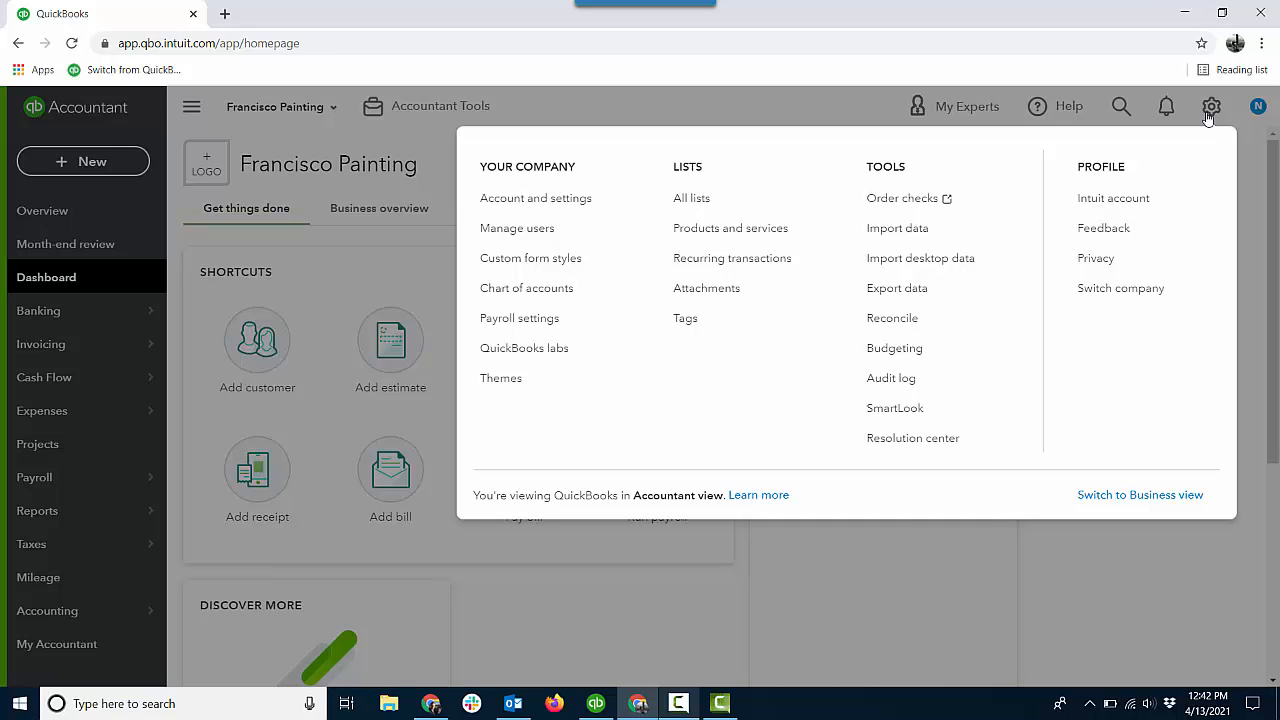
click(572, 202)
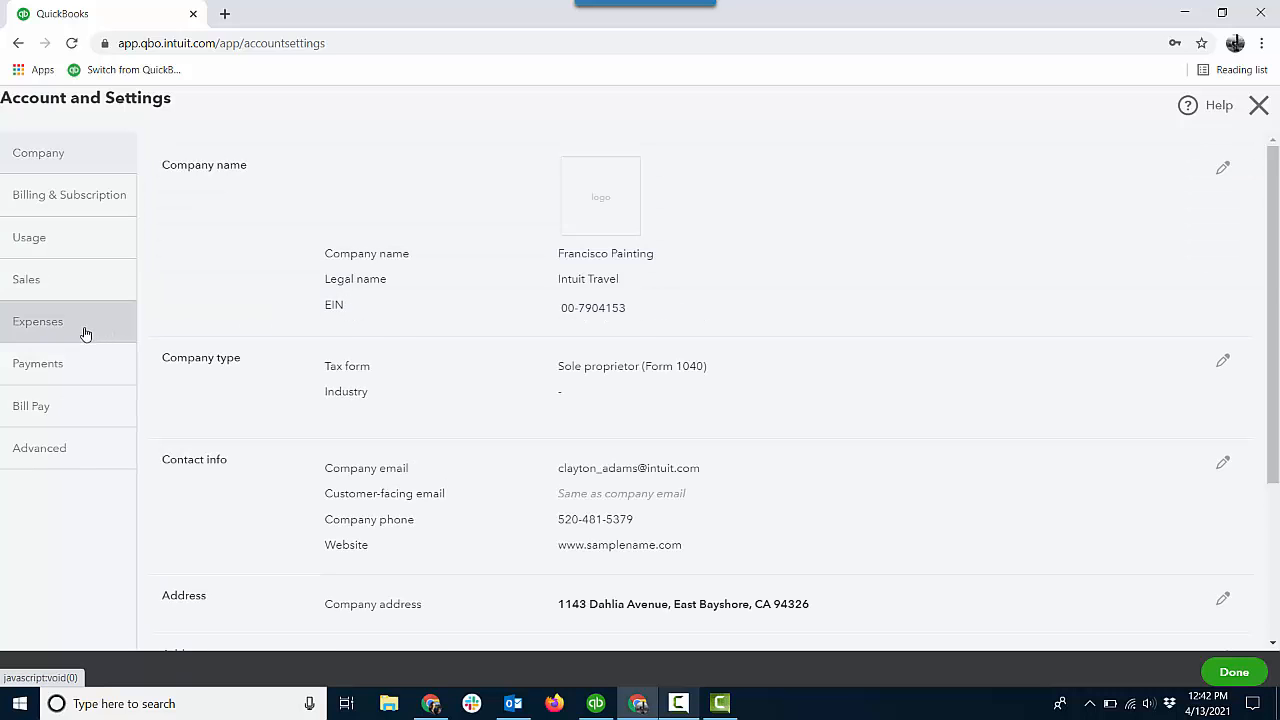
click(84, 333)
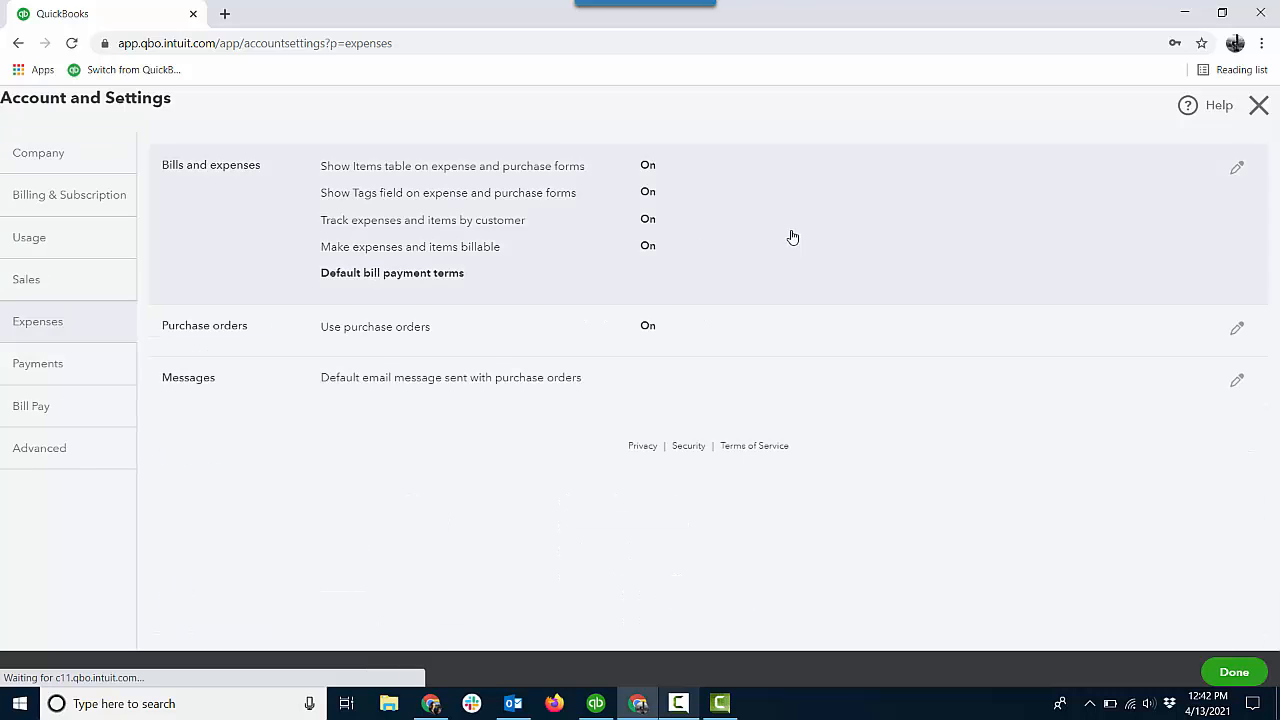
click(792, 237)
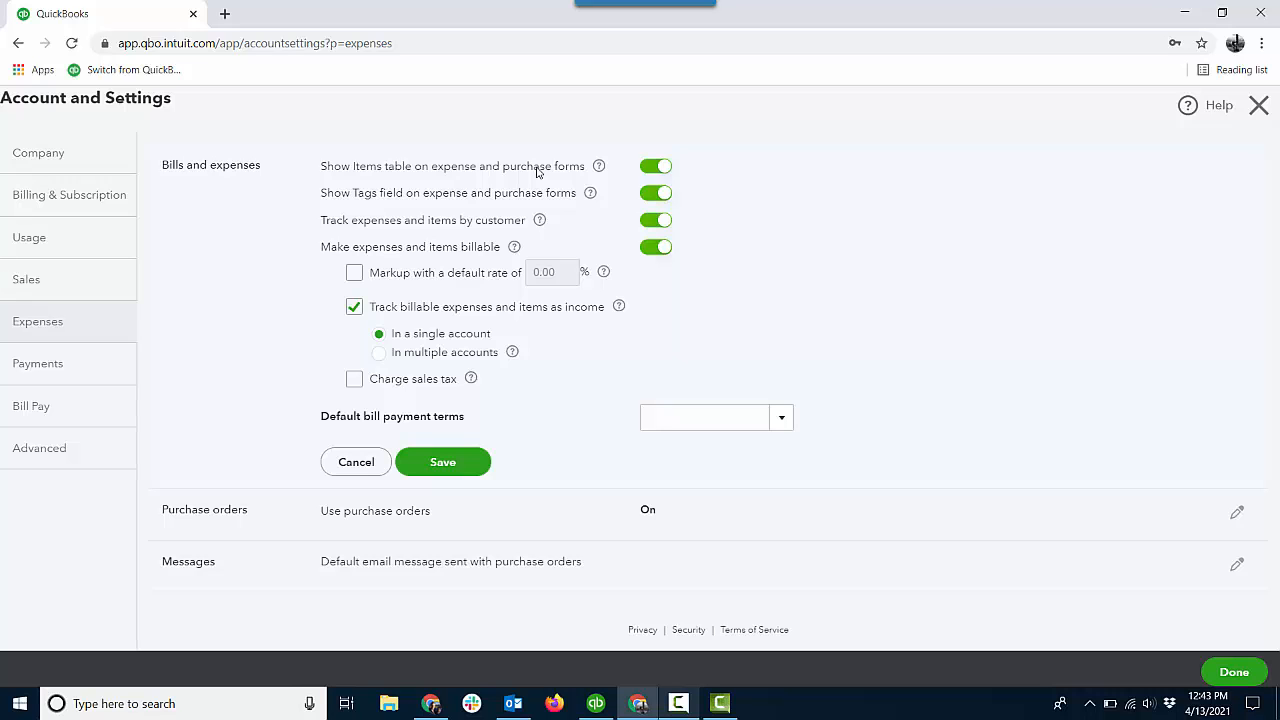
click(1230, 676)
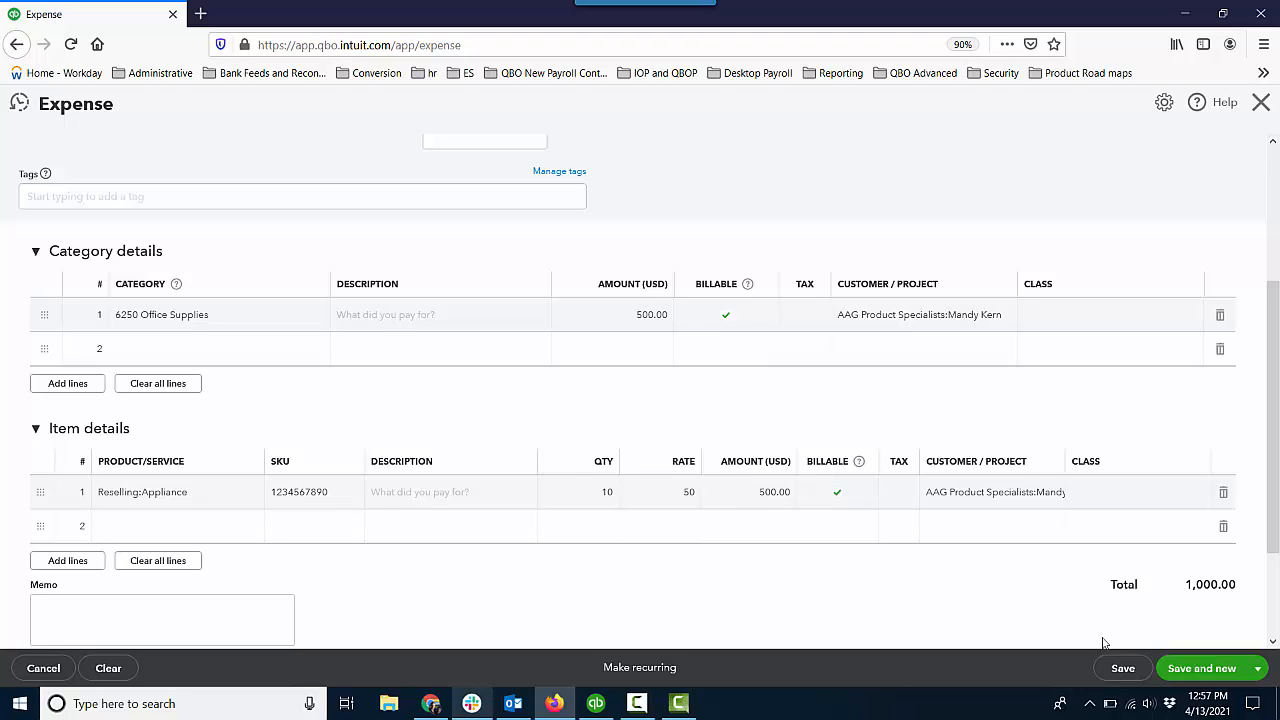
Save and close the expense with the billable Office Supplies and Reselling:Appliance lines.
click(1257, 668)
click(1200, 642)
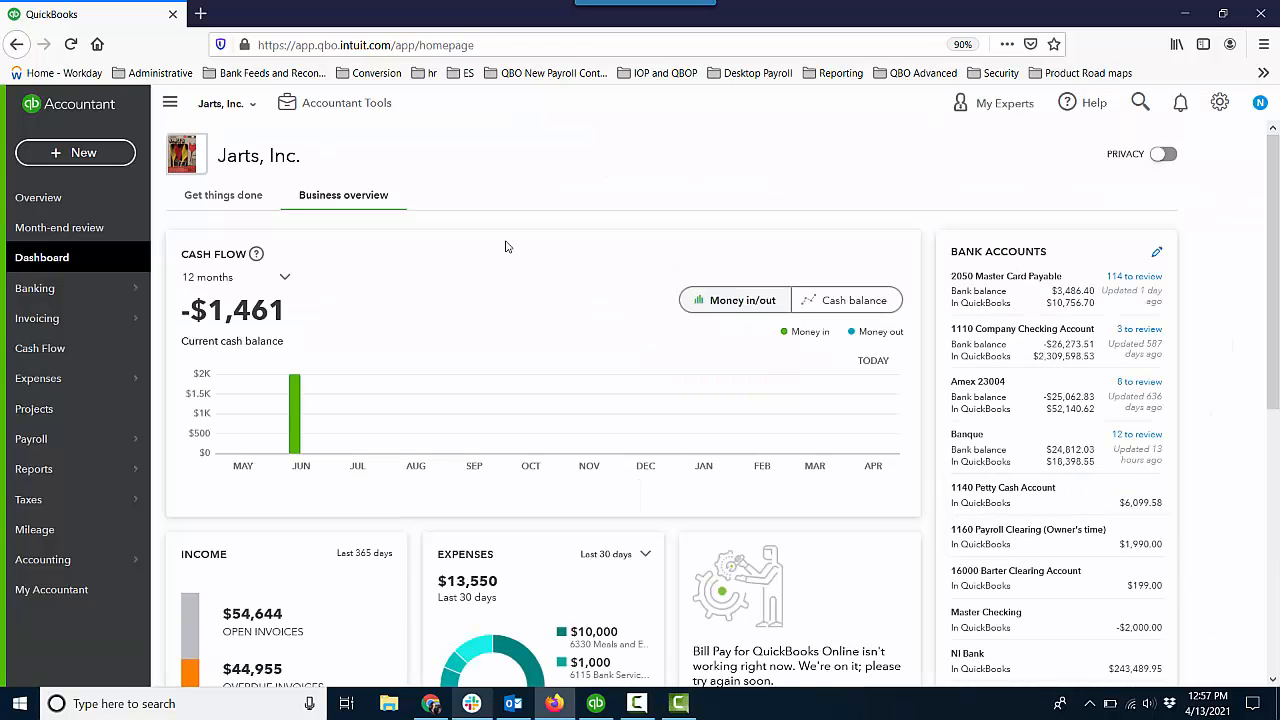
Show the customer list filtered to customers and projects with unbilled activity.
mouse_move(126, 320)
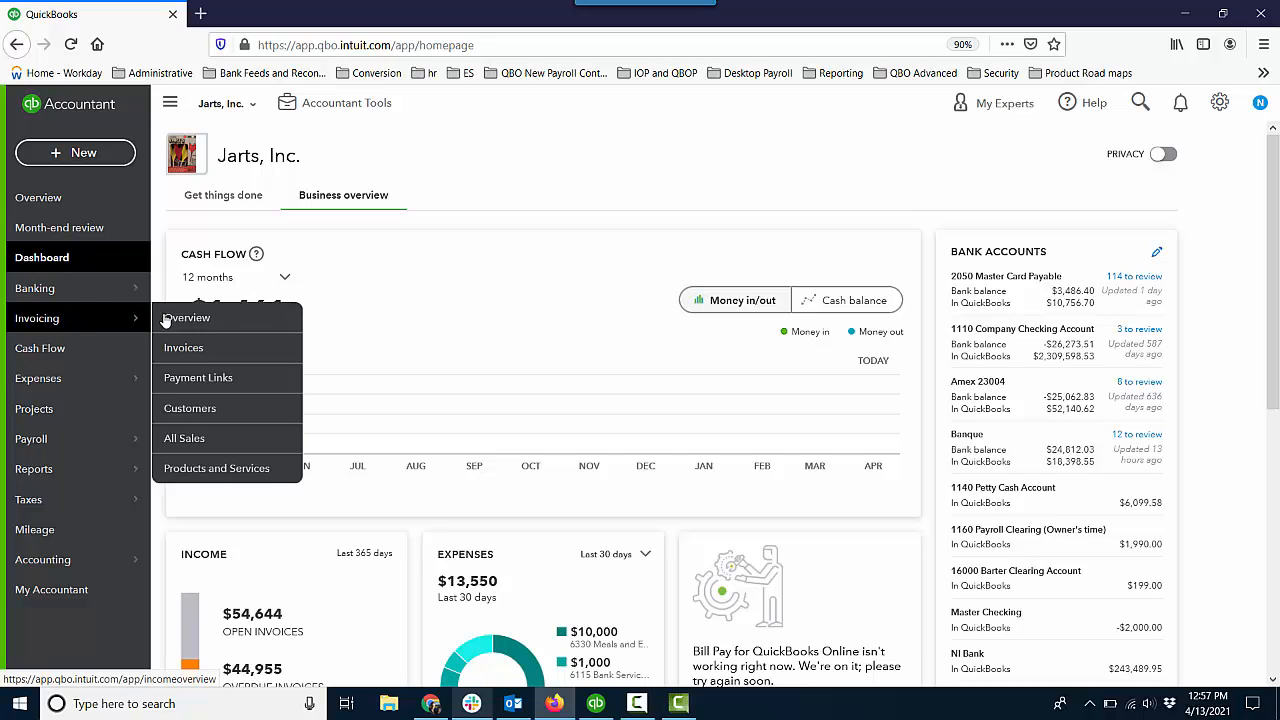
click(192, 410)
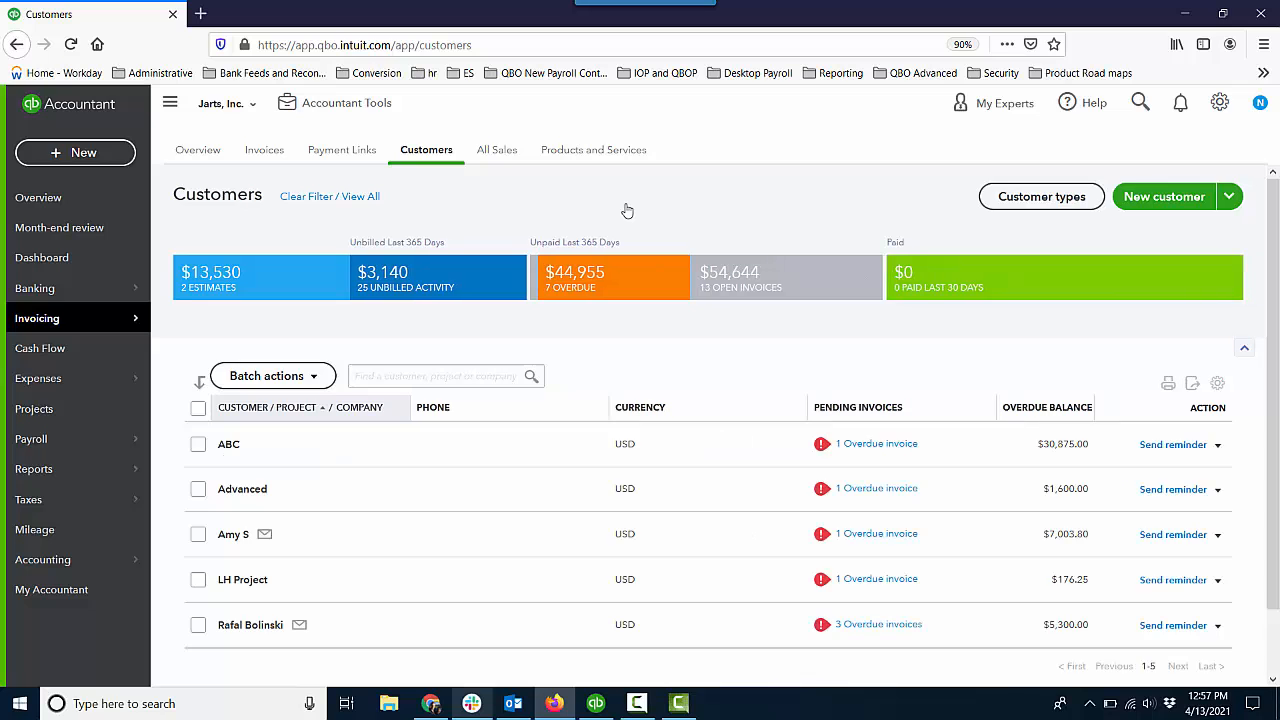
click(443, 277)
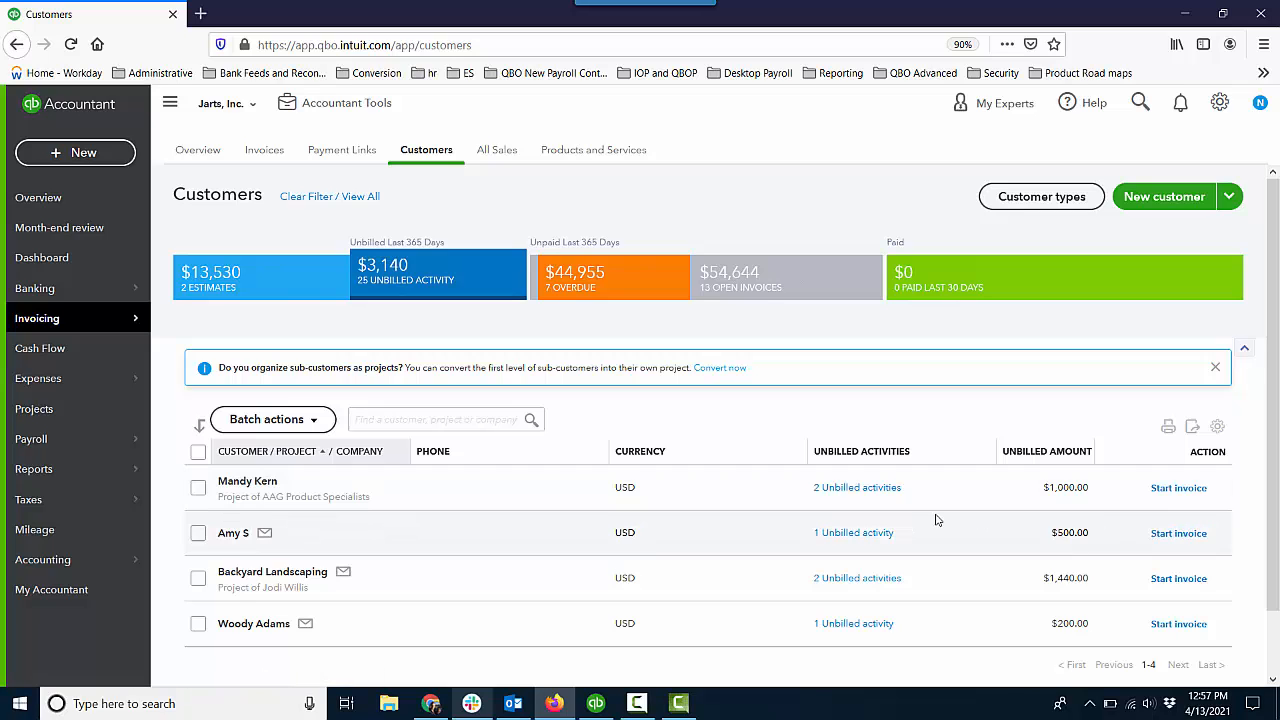
click(1167, 493)
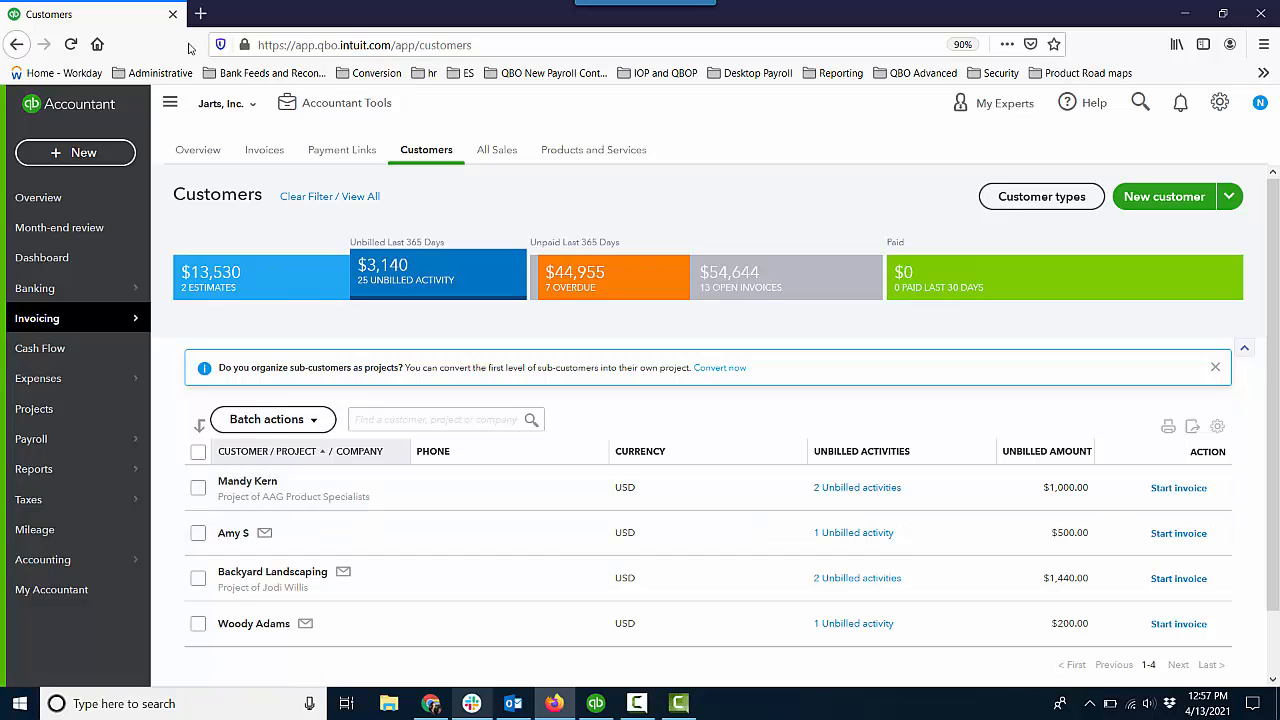
Duplicate the customer list in a second browser tab and open the reports list there.
right_click(141, 22)
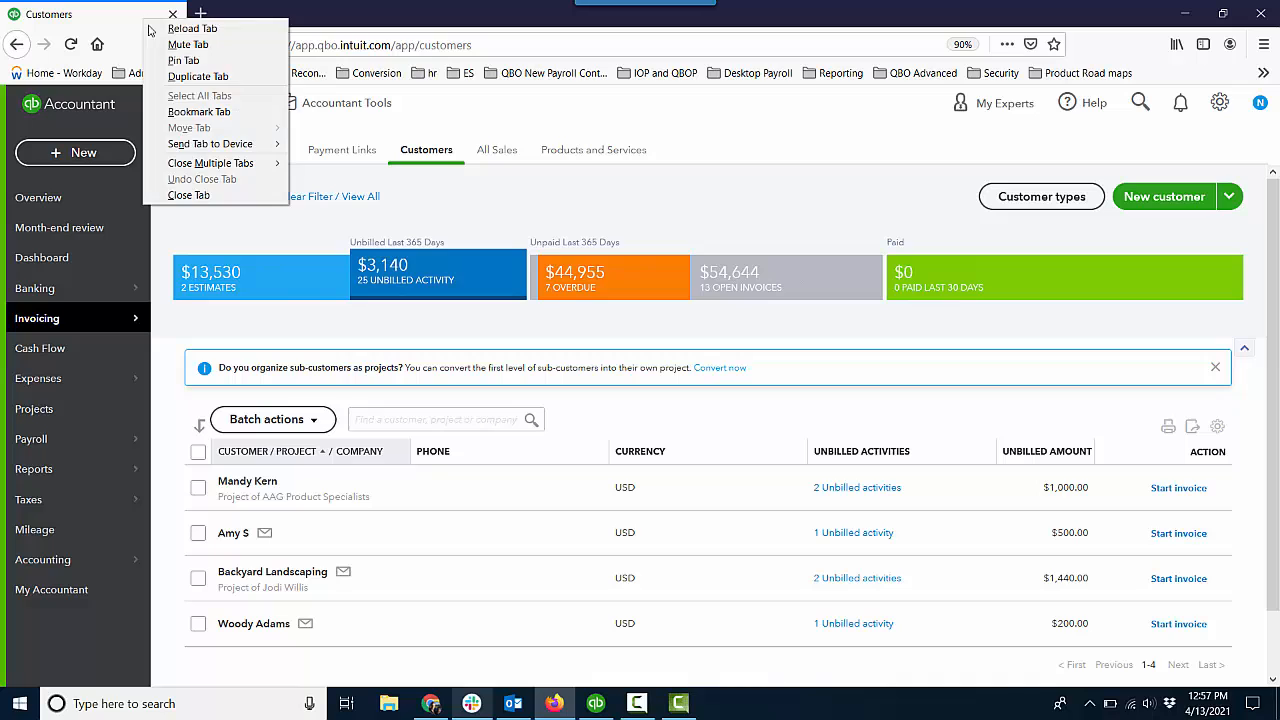
click(192, 68)
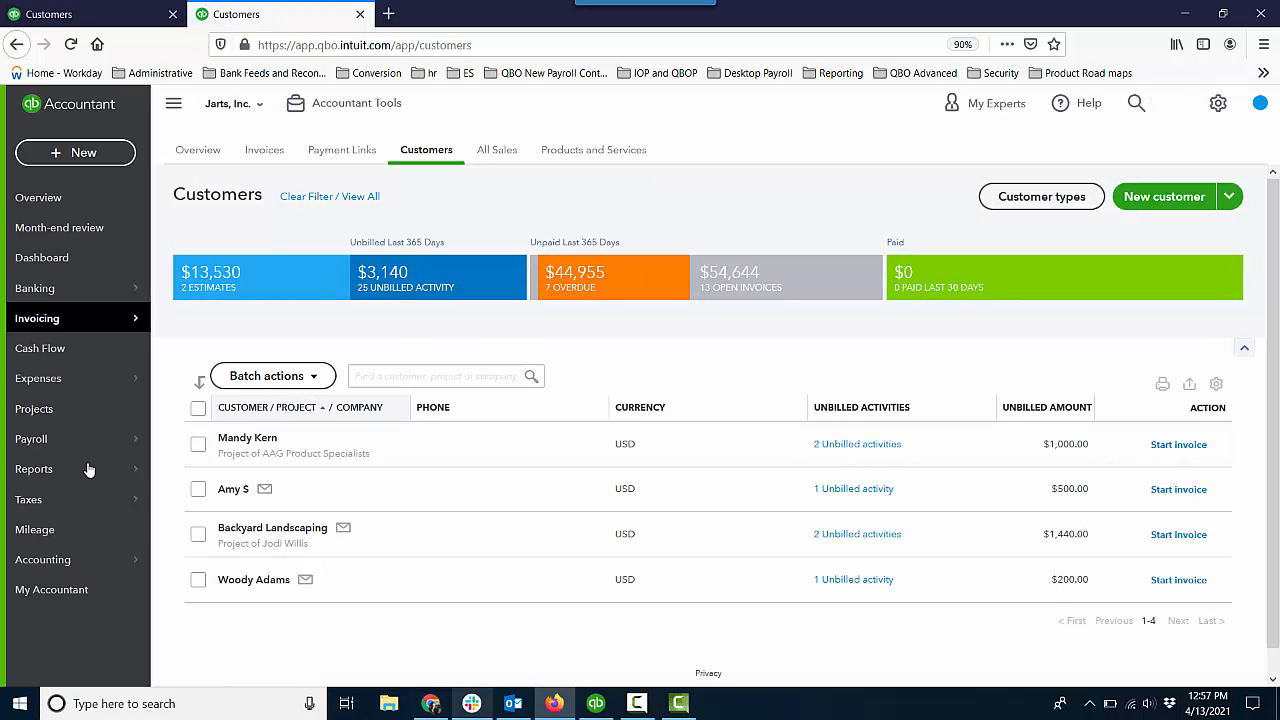
mouse_move(84, 471)
click(177, 467)
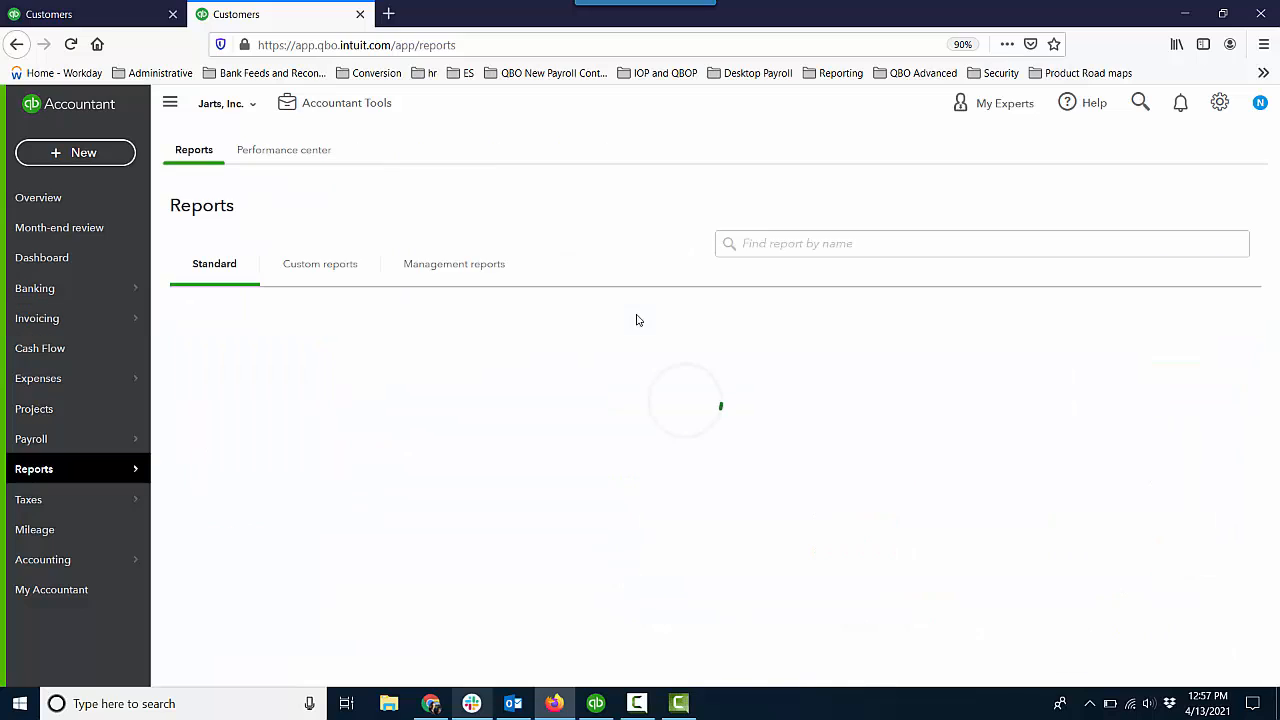
Find the Unbilled charges report by searching for "unb" and open it.
click(781, 250)
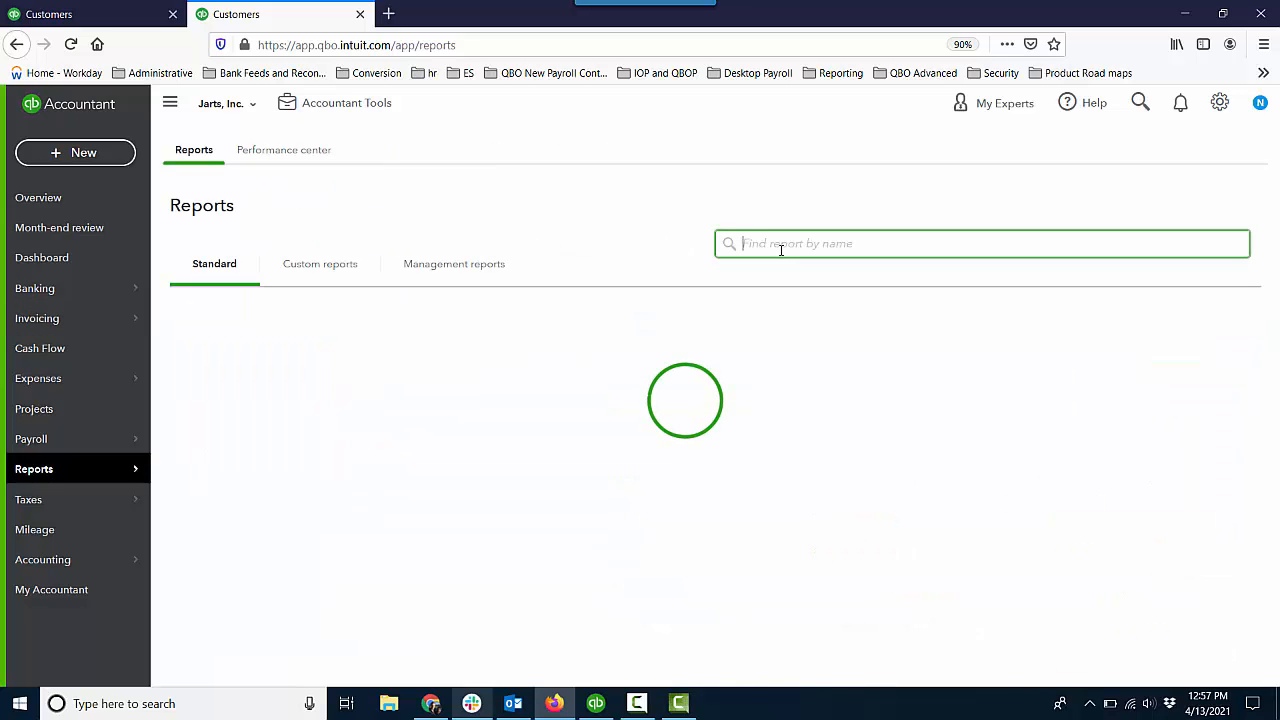
text(uninv)
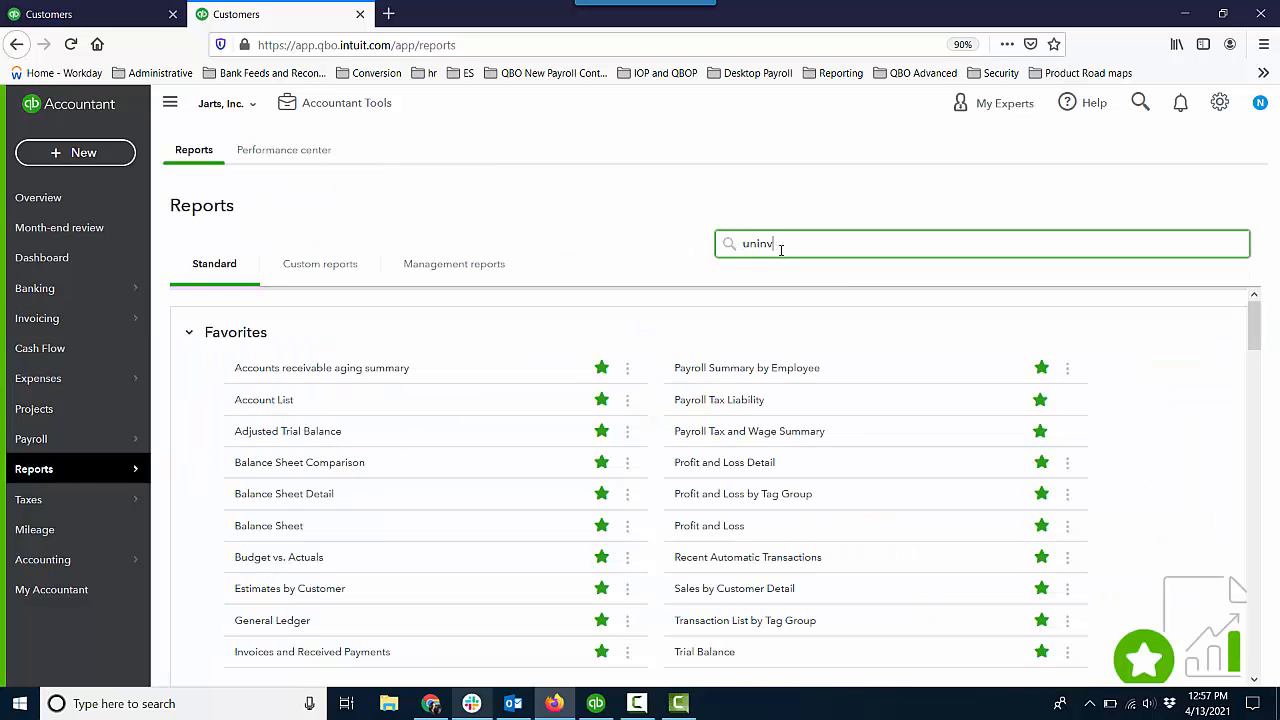
key(BackSpace)
key(BackSpace)
key(BackSpace)
text(b)
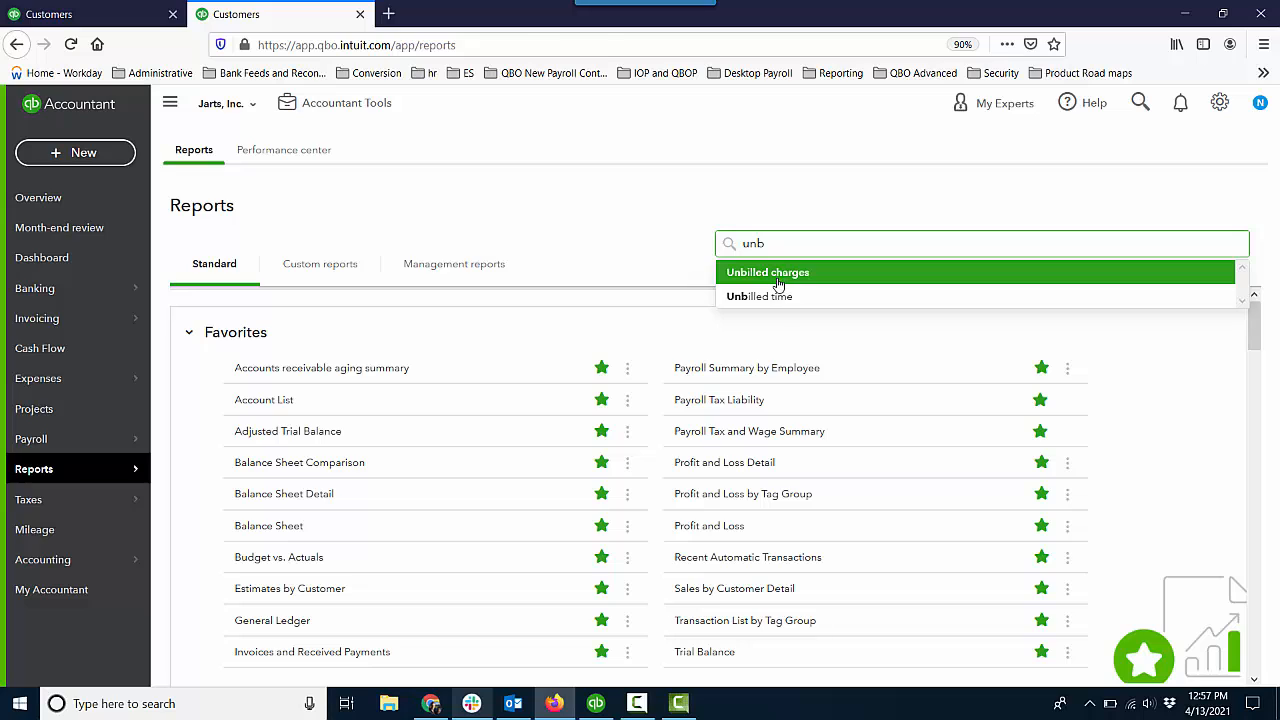
click(778, 284)
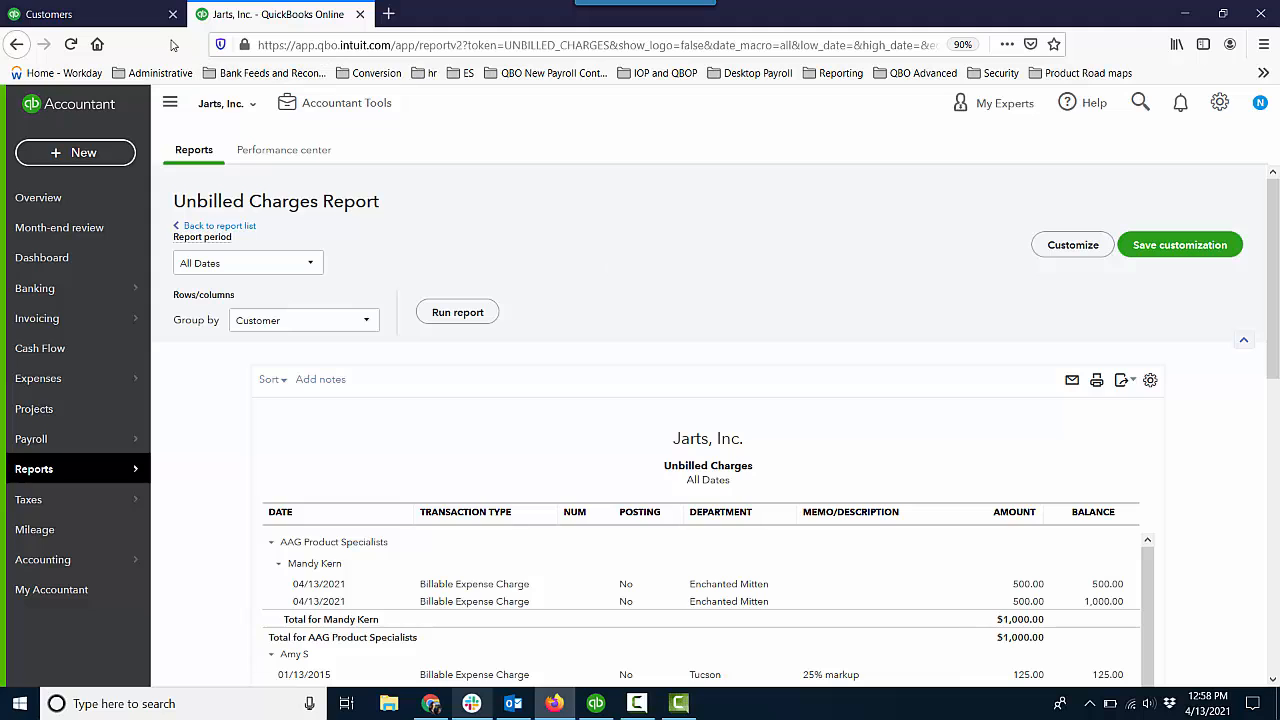
Start a new invoice for the project under AAG Product Specialists.
click(100, 162)
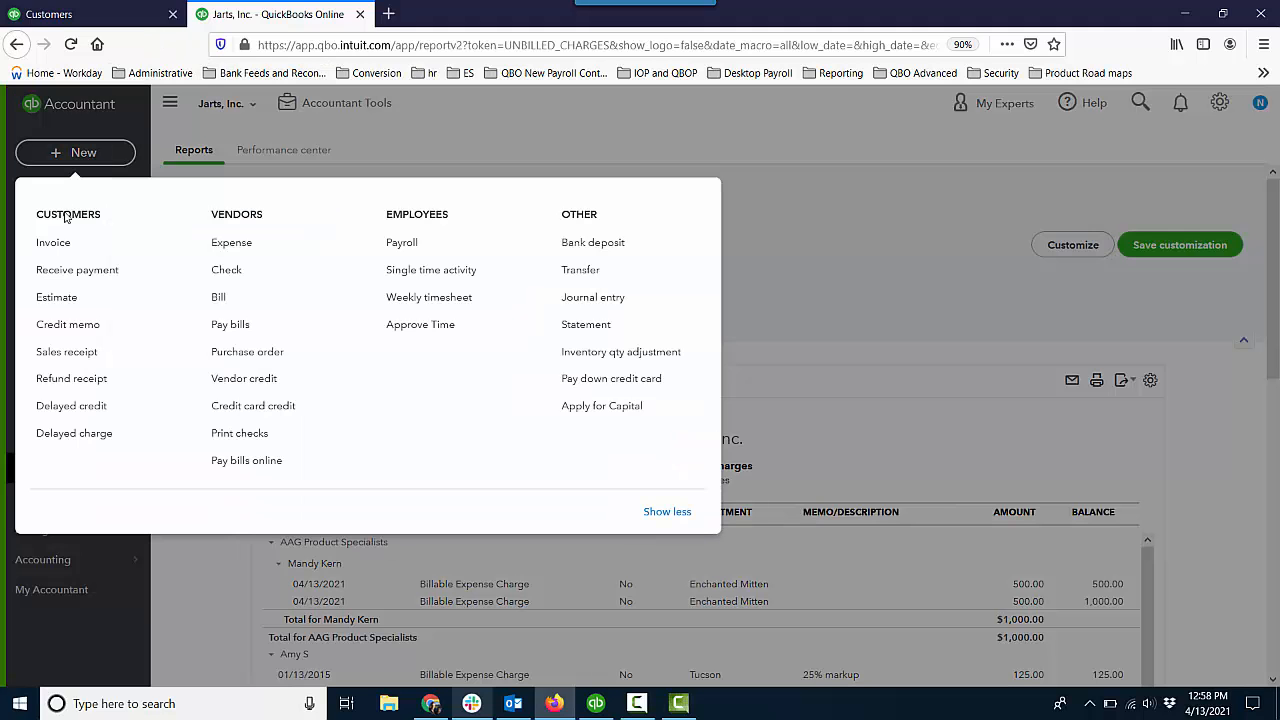
click(62, 244)
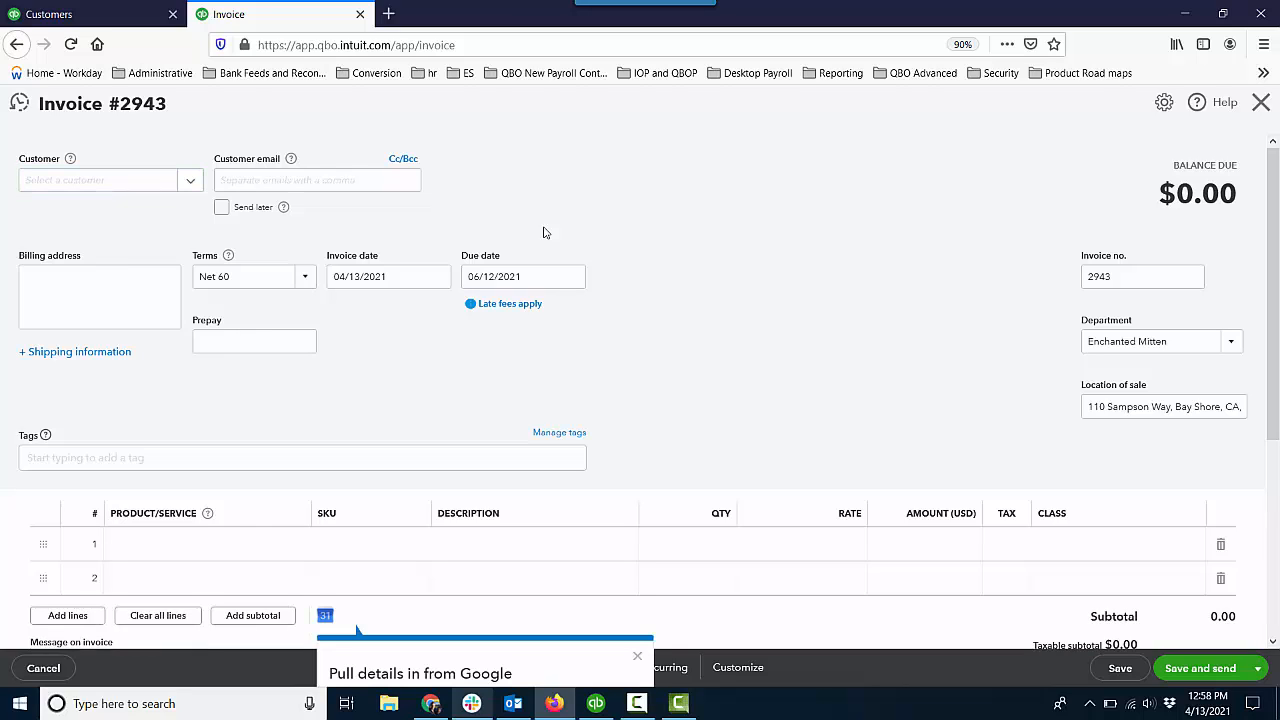
click(156, 189)
text(man)
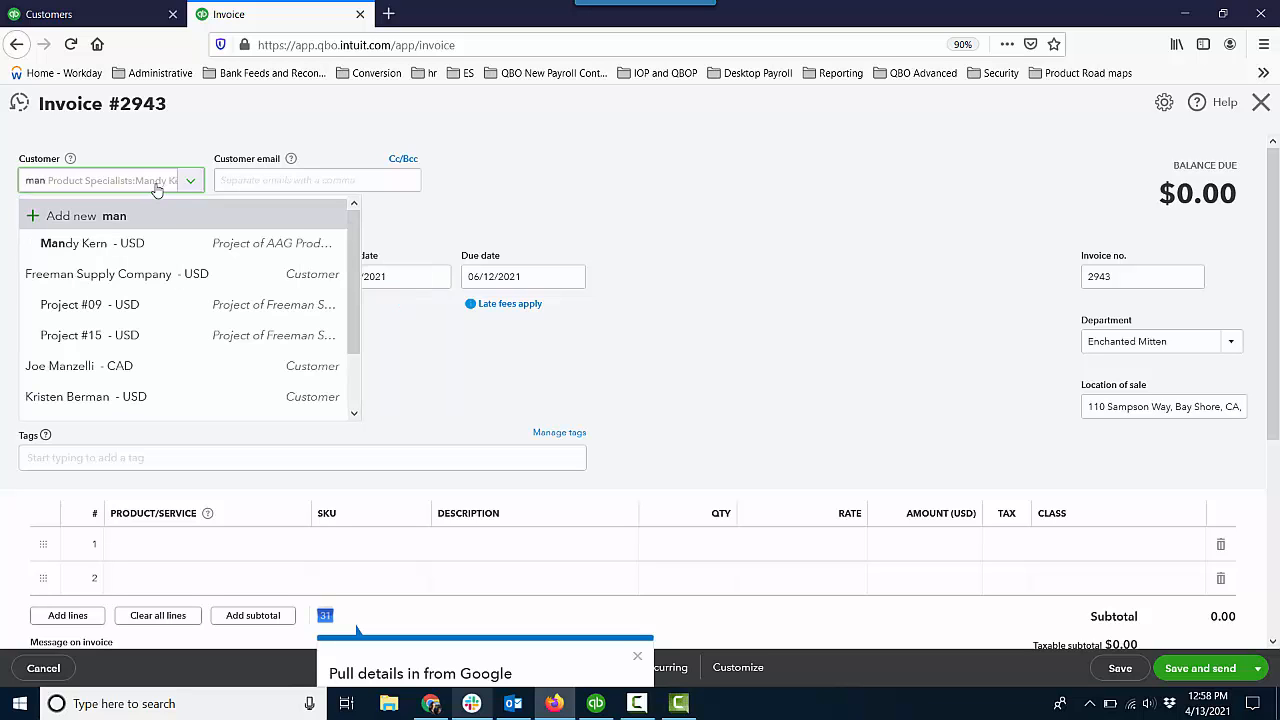
click(98, 246)
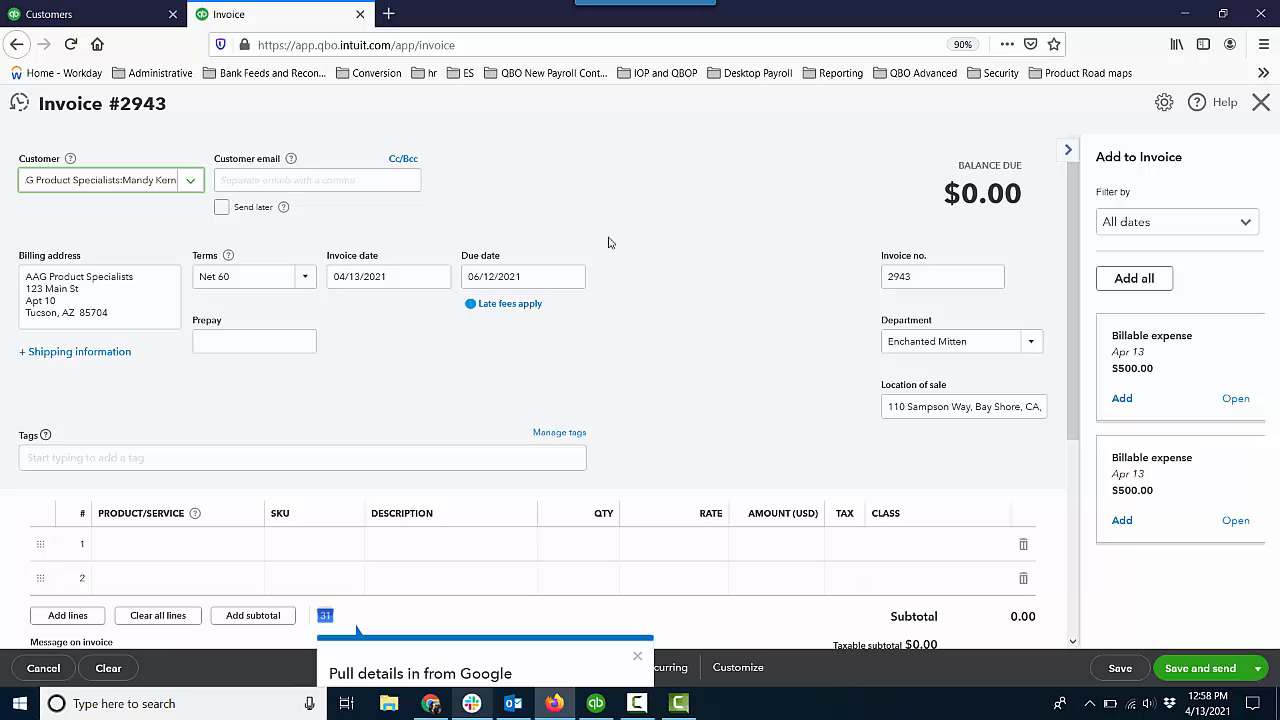
Add all suggested billable expenses to the invoice, save it and close its browser tab.
click(1129, 281)
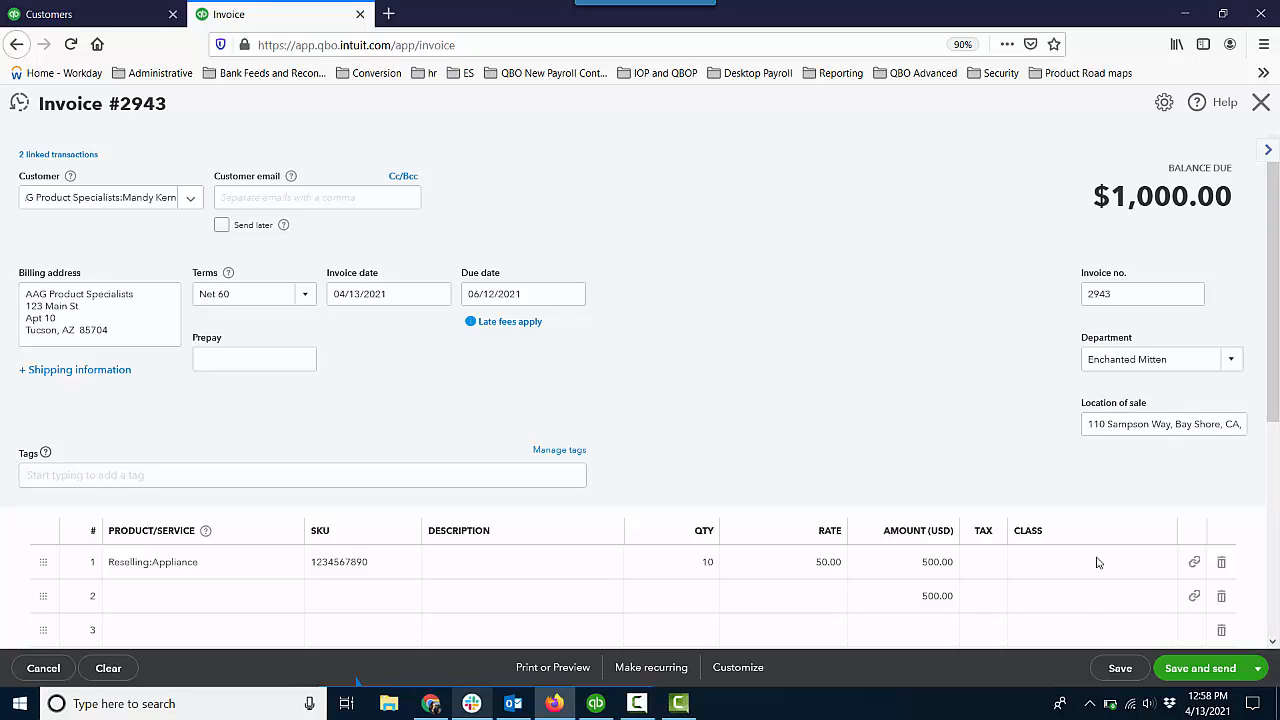
click(1117, 669)
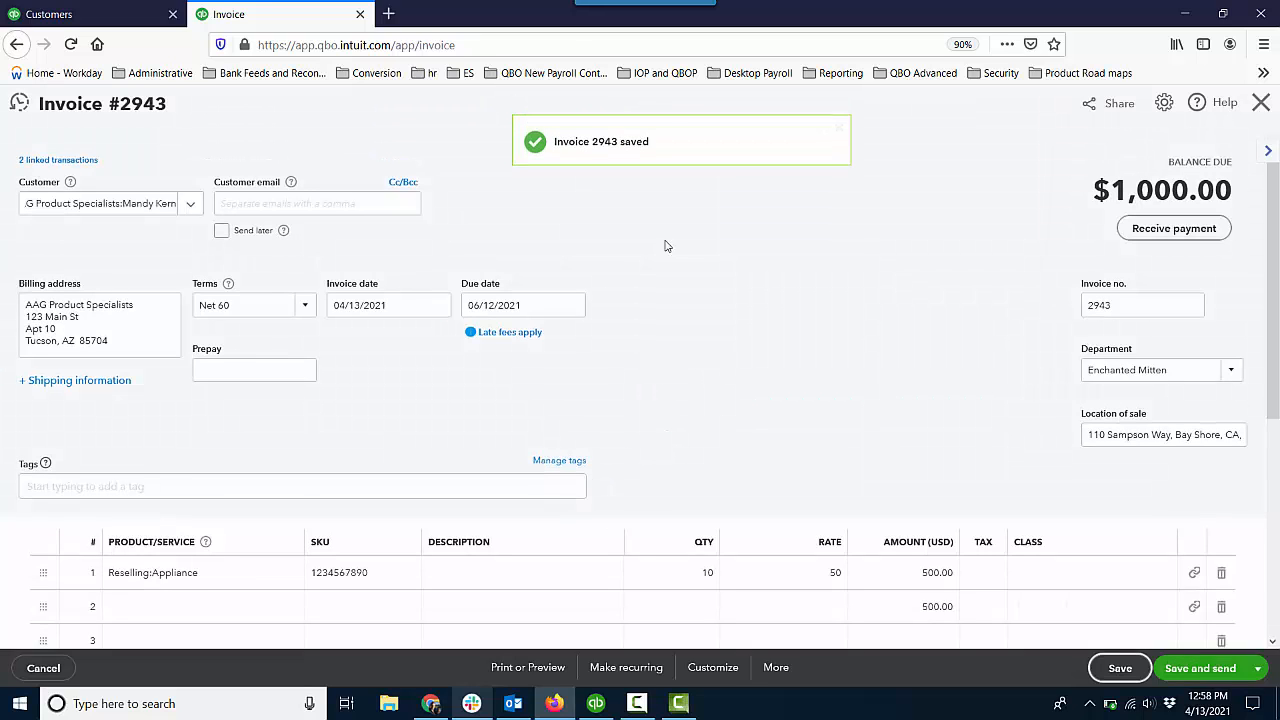
click(360, 15)
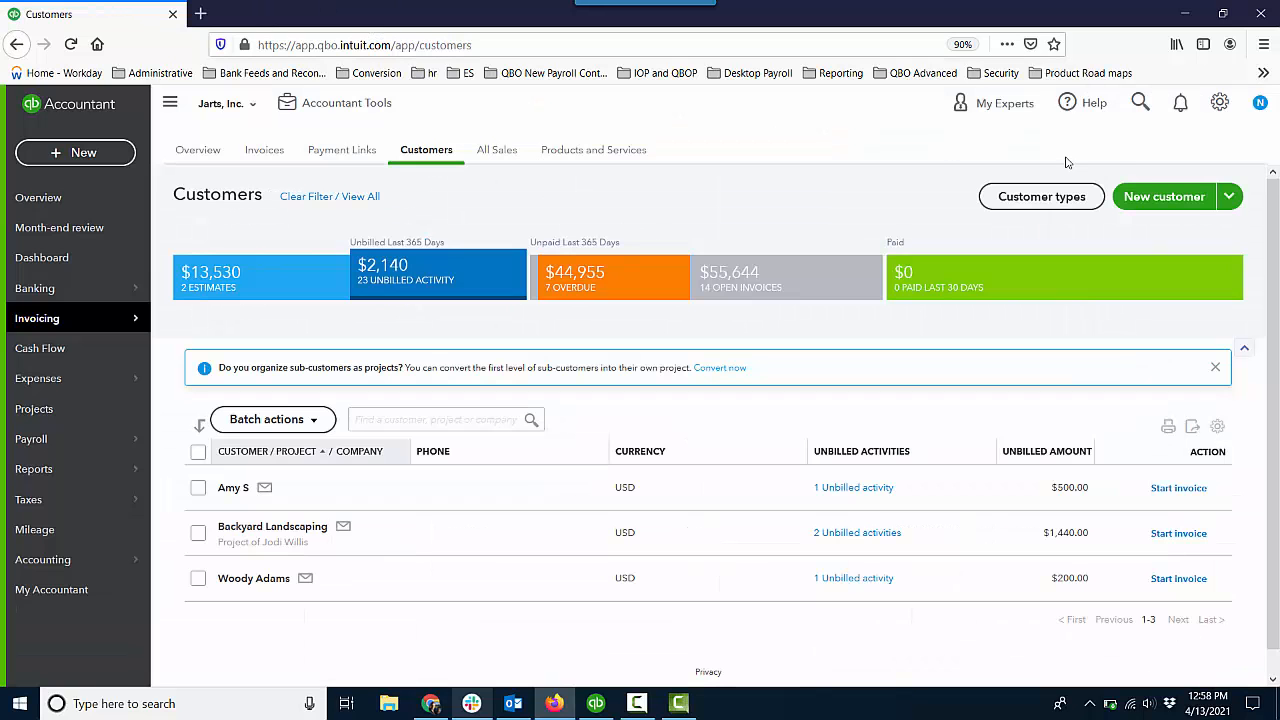
Preview the schedule options for automatically invoicing unbilled activity in the advanced automation settings, and leave the settings without saving.
click(1219, 110)
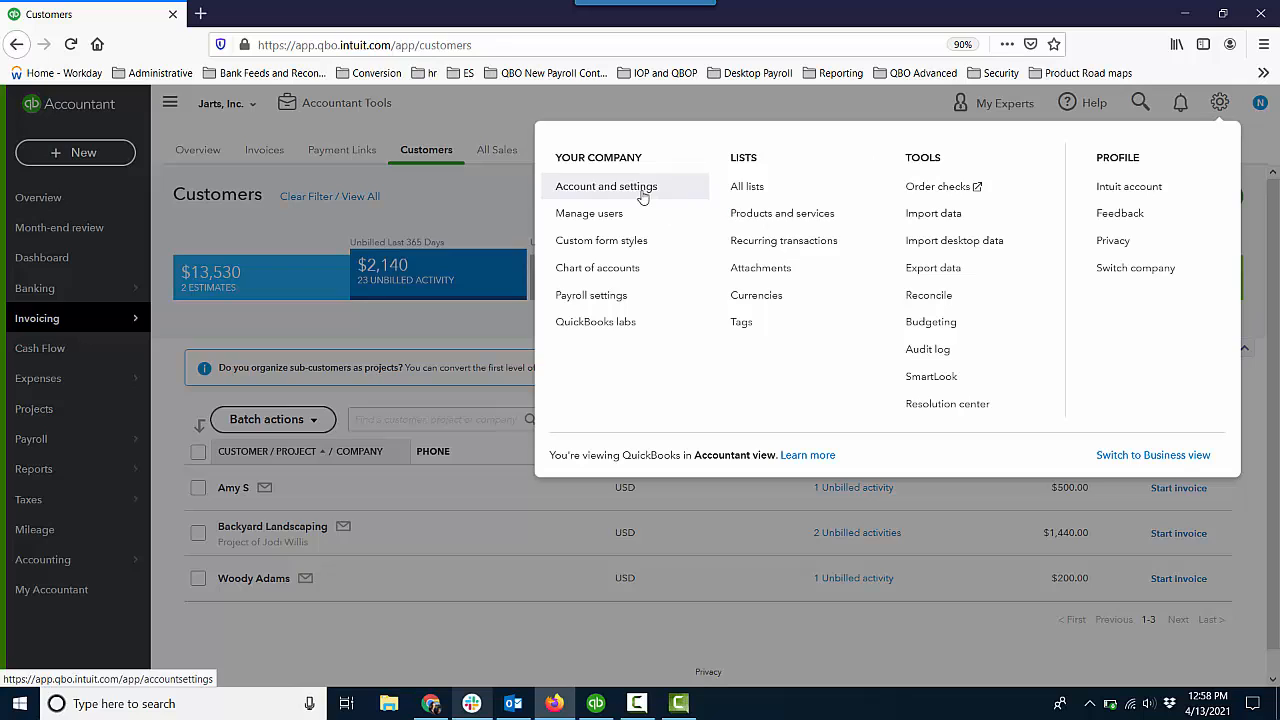
click(608, 186)
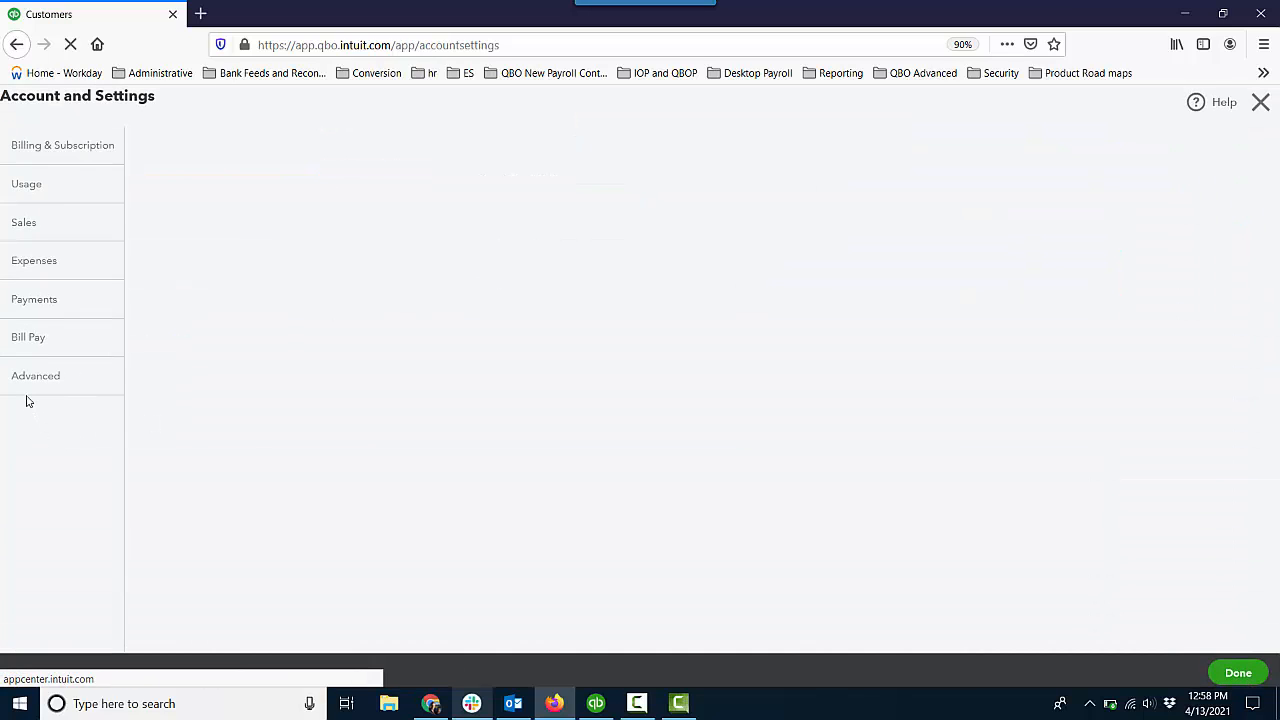
click(39, 390)
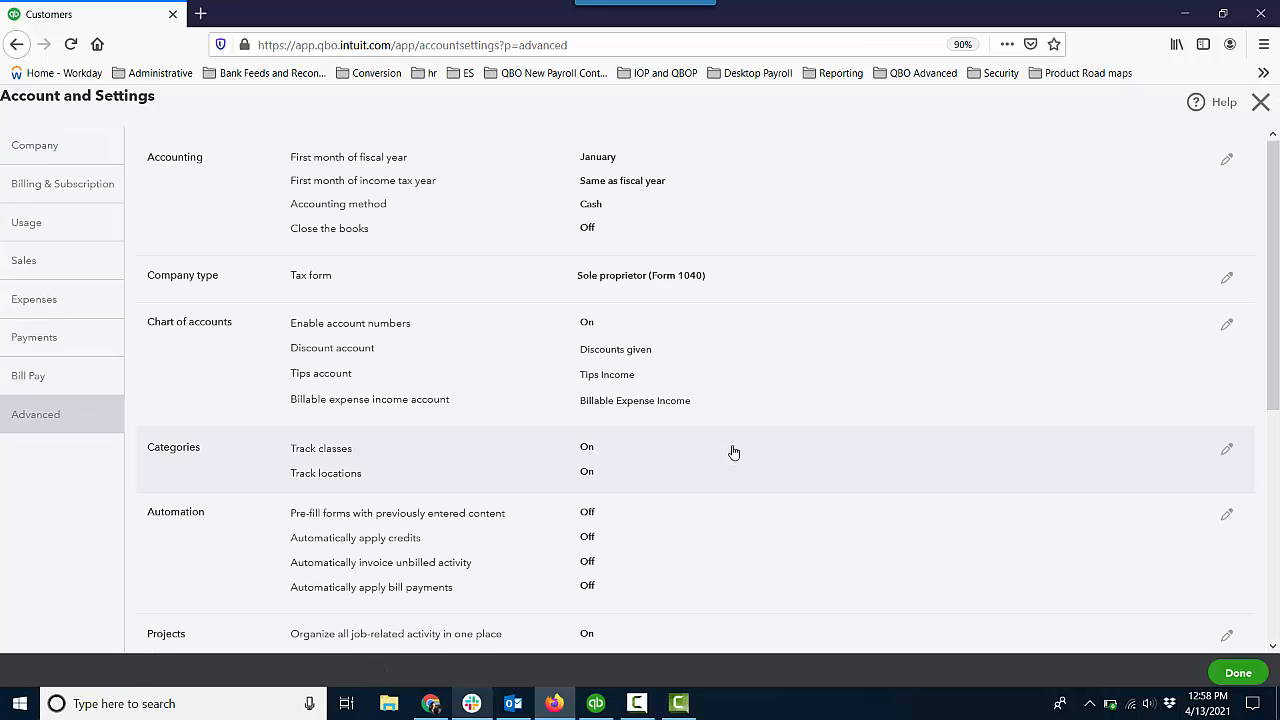
click(746, 560)
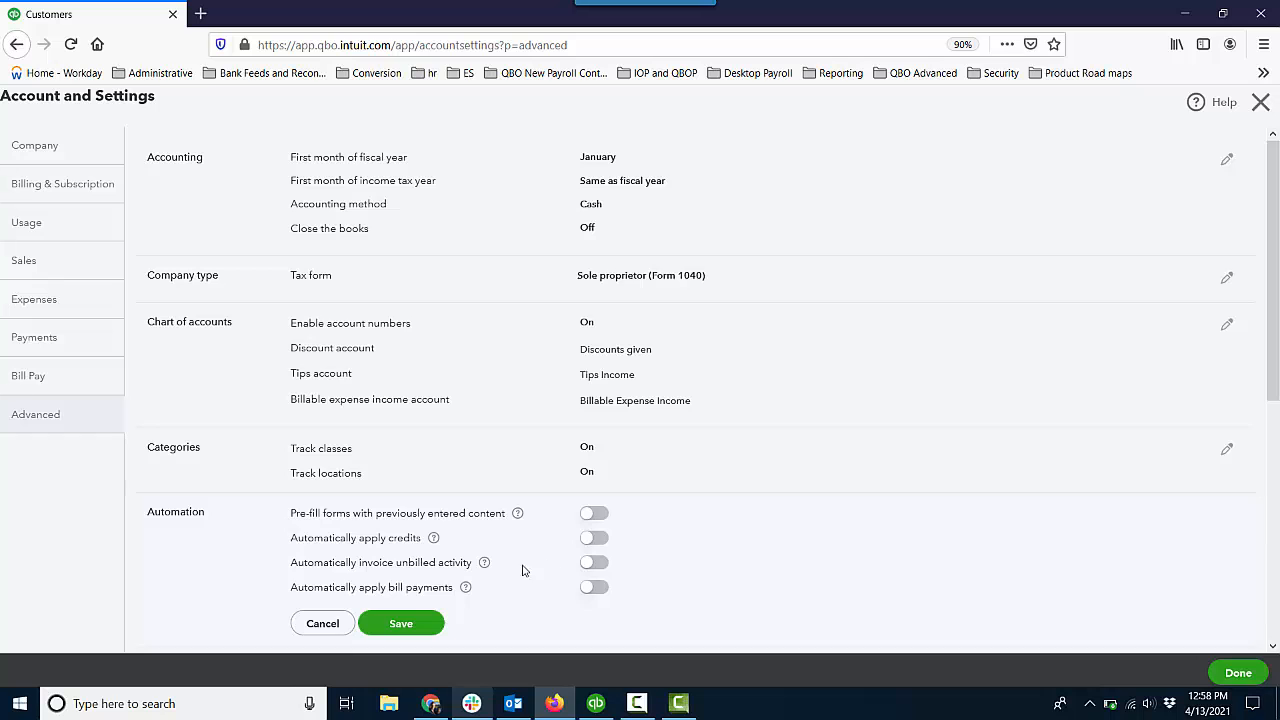
click(592, 565)
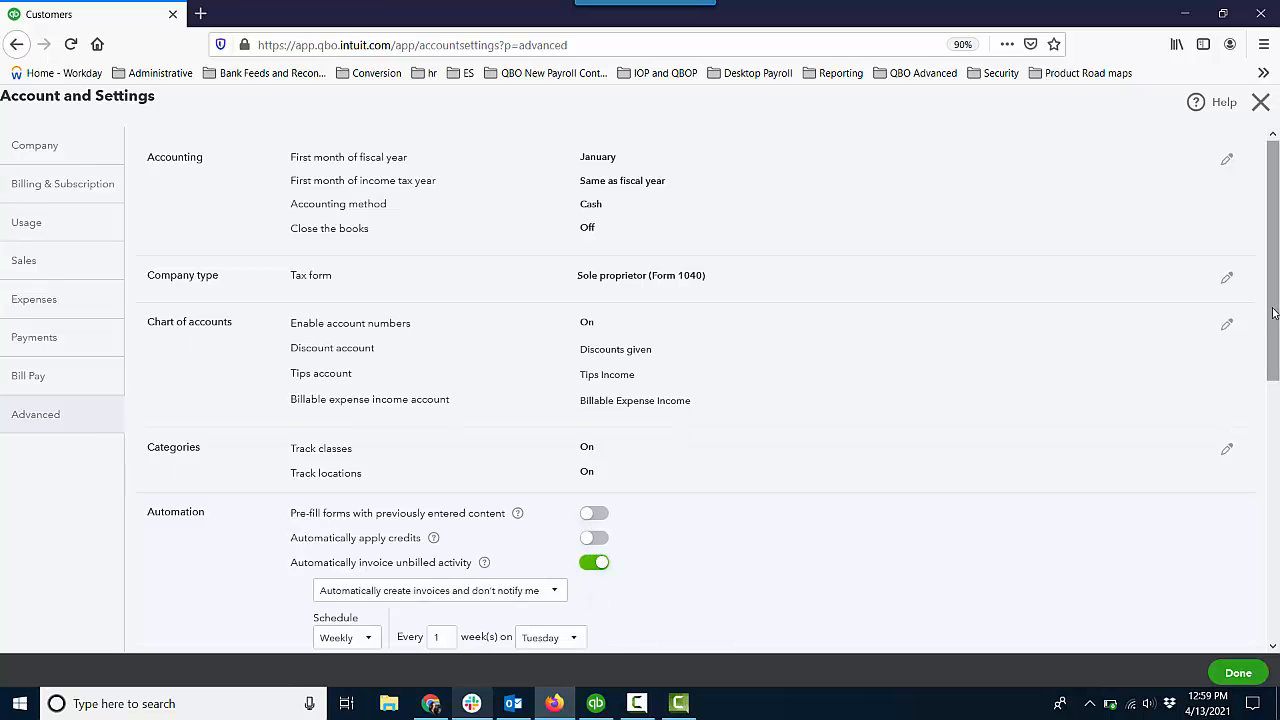
drag(1268, 316, 1277, 383)
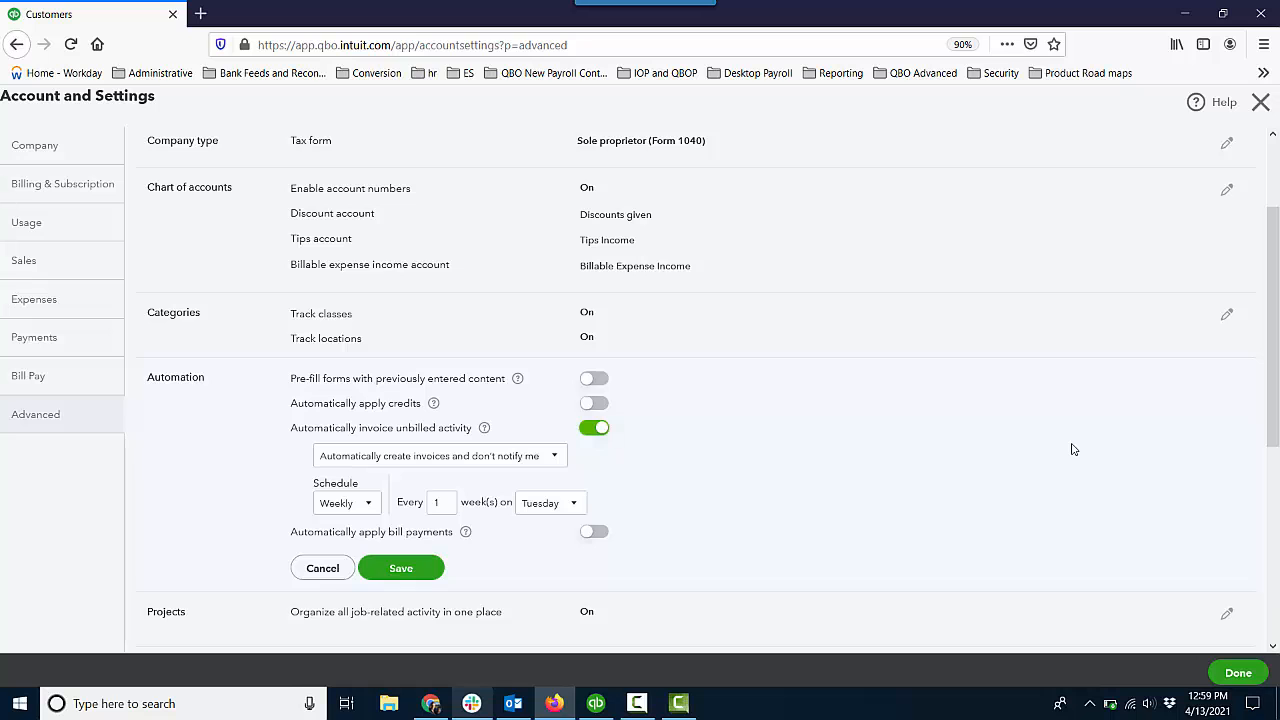
click(1260, 102)
click(718, 408)
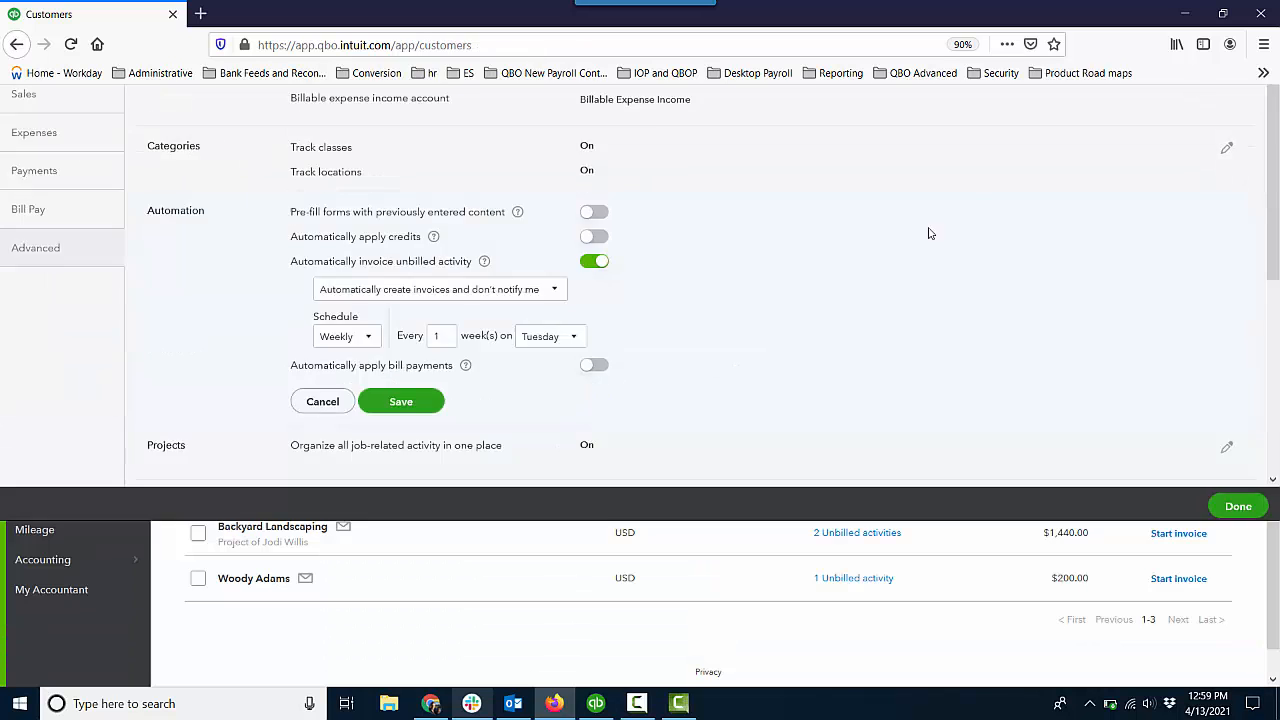
Open the weekly scheduled invoice template from the recurring transactions list for editing.
click(1219, 103)
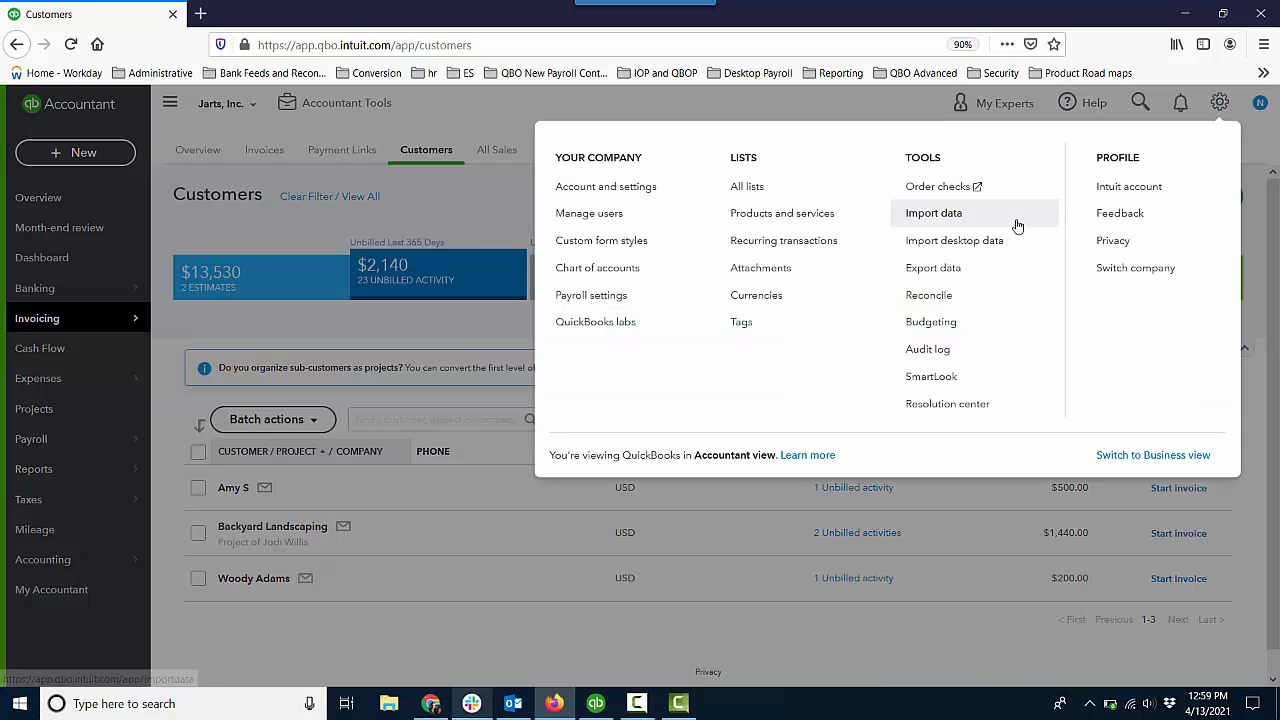
click(790, 241)
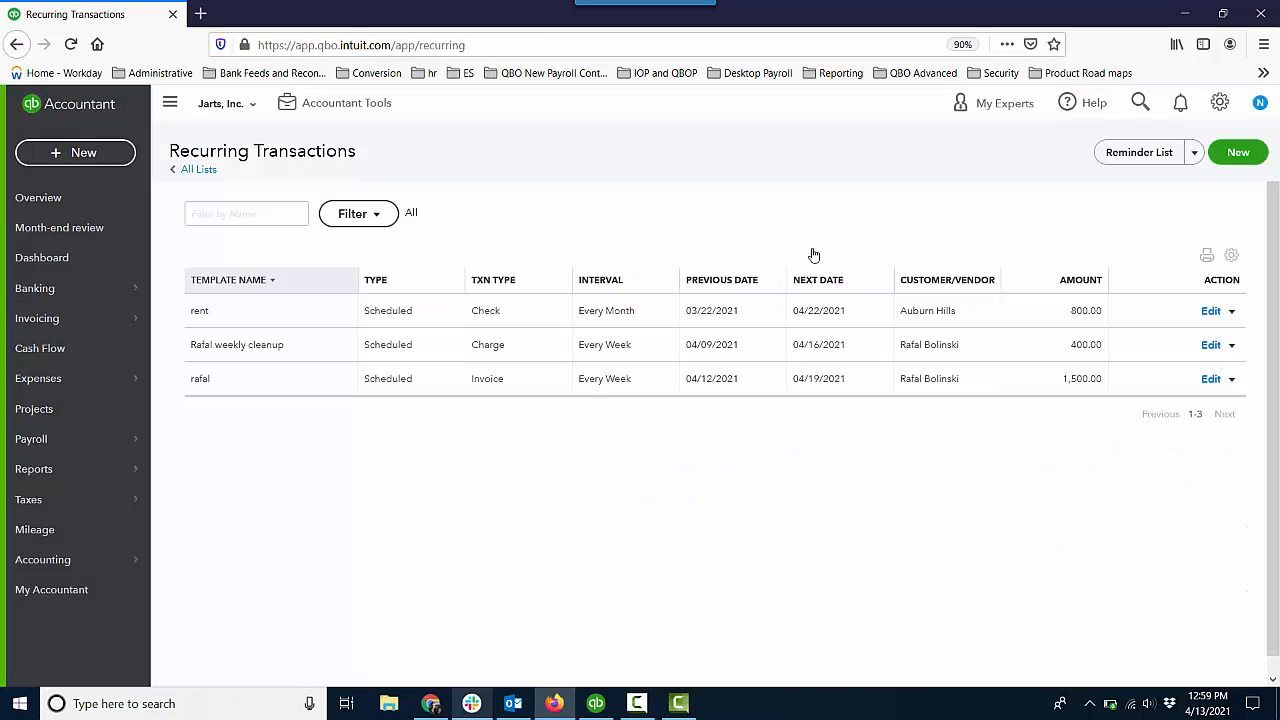
click(1209, 381)
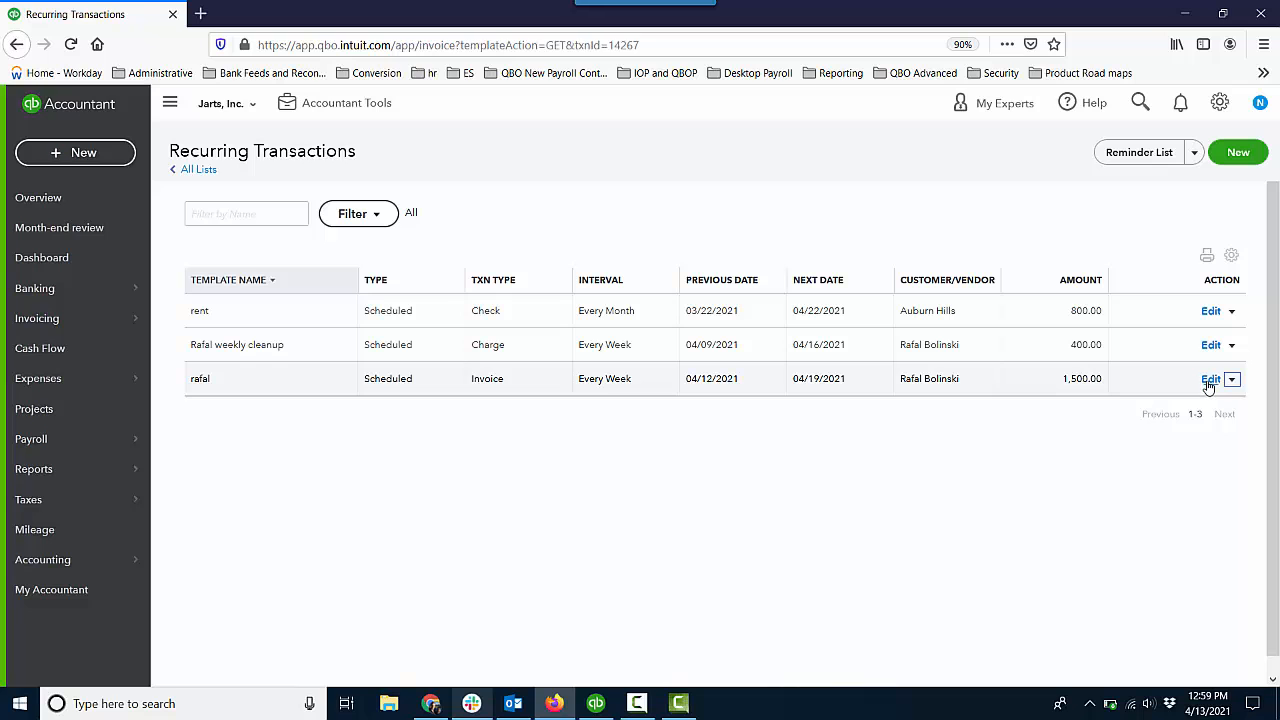